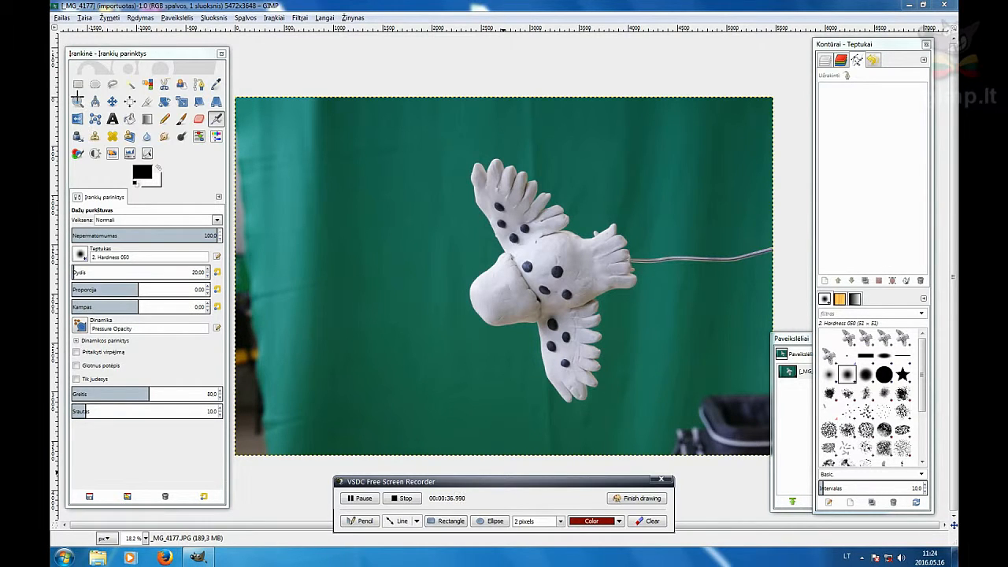
pyautogui.moveTo(74, 91); pyautogui.dragTo(208, 89)
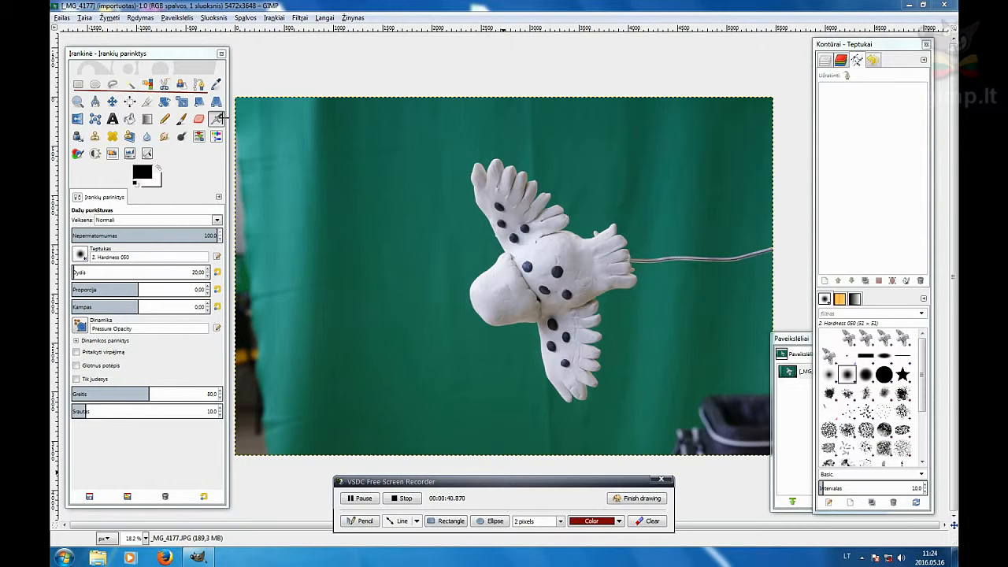
pyautogui.click(653, 520)
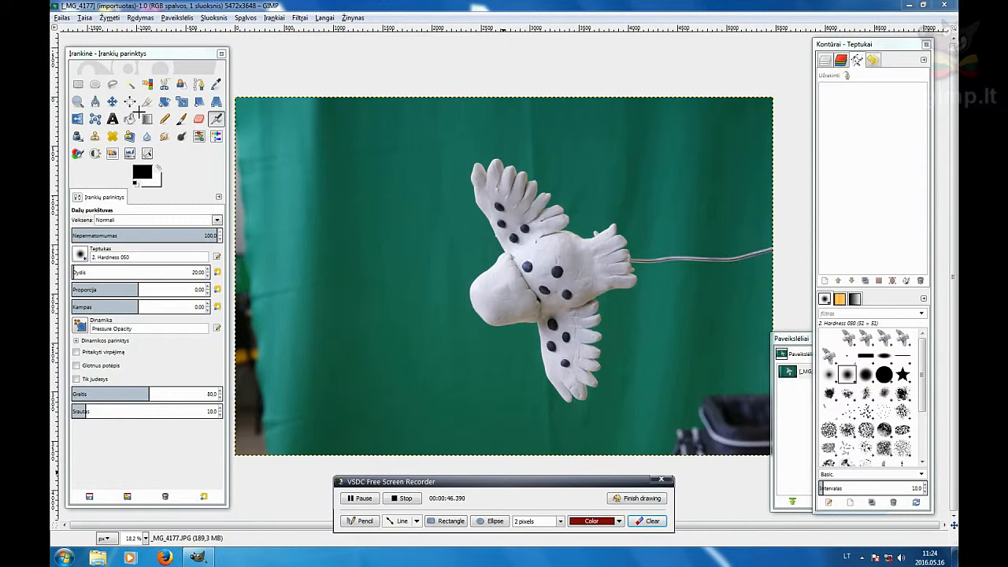
pyautogui.moveTo(128, 93); pyautogui.dragTo(155, 91)
pyautogui.click(650, 520)
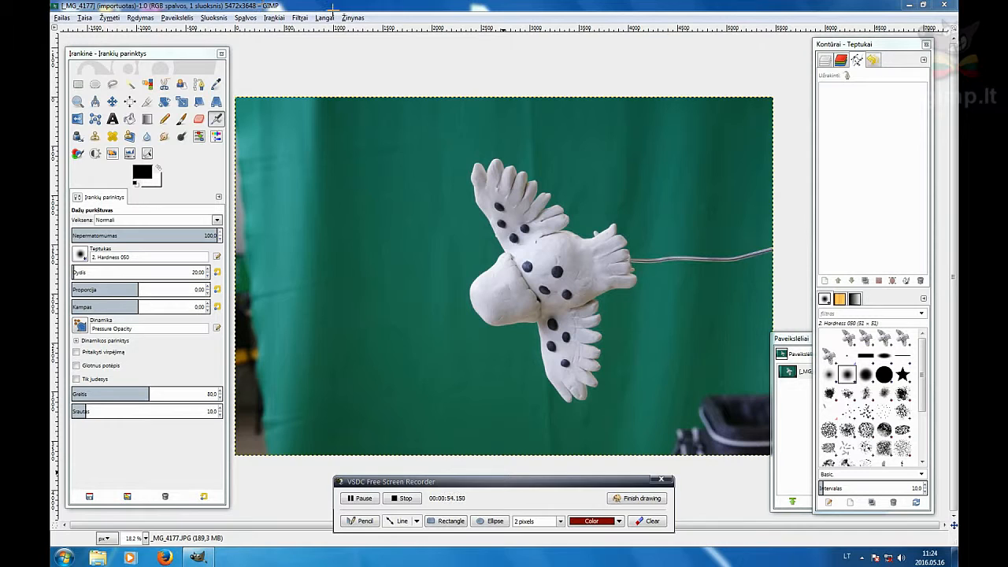
pyautogui.click(641, 501)
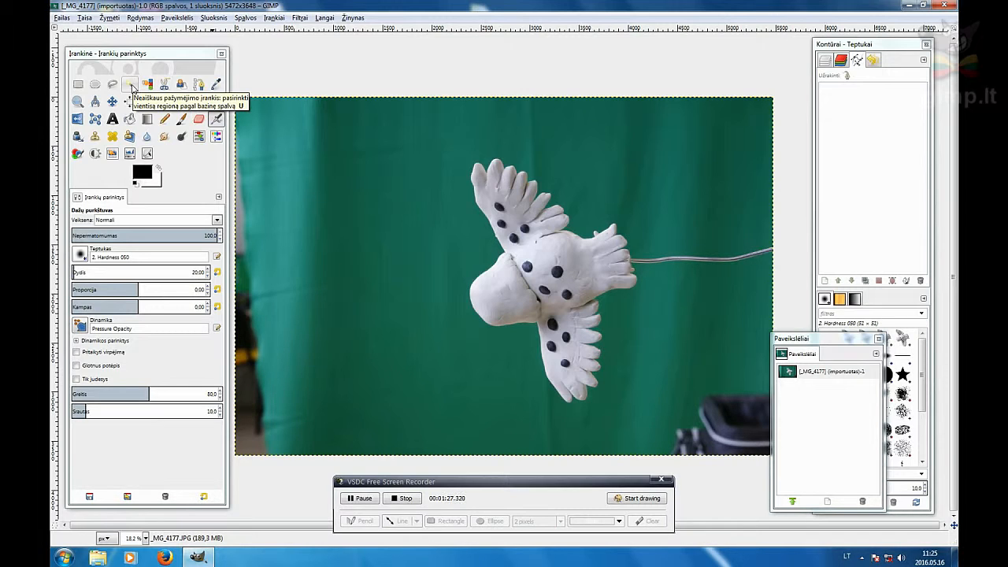
# Step: Compare Fuzzy Select on one dark body spot with Select by Color on all similarly dark areas, ending with the whole image selected
pyautogui.click(131, 85)
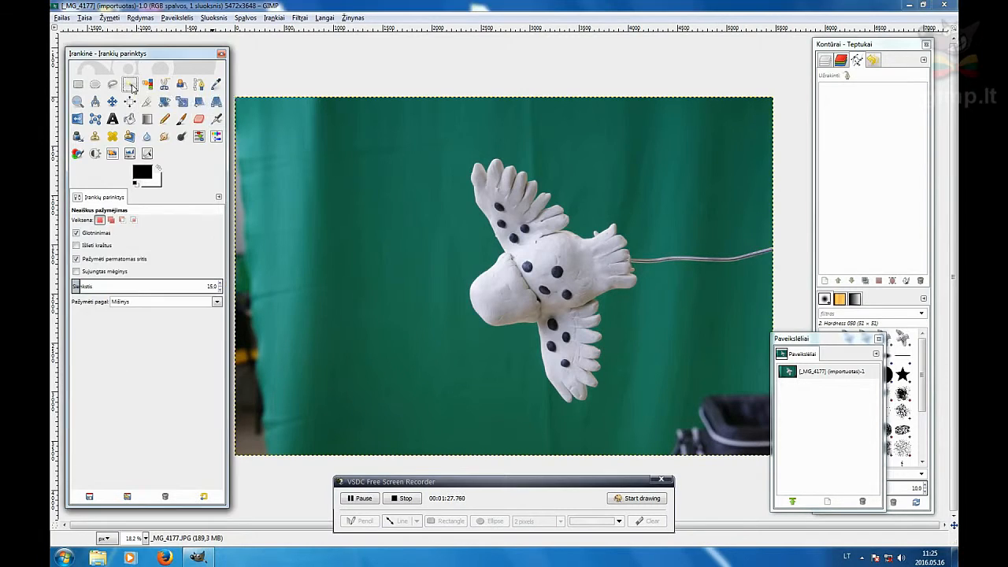
pyautogui.click(557, 271)
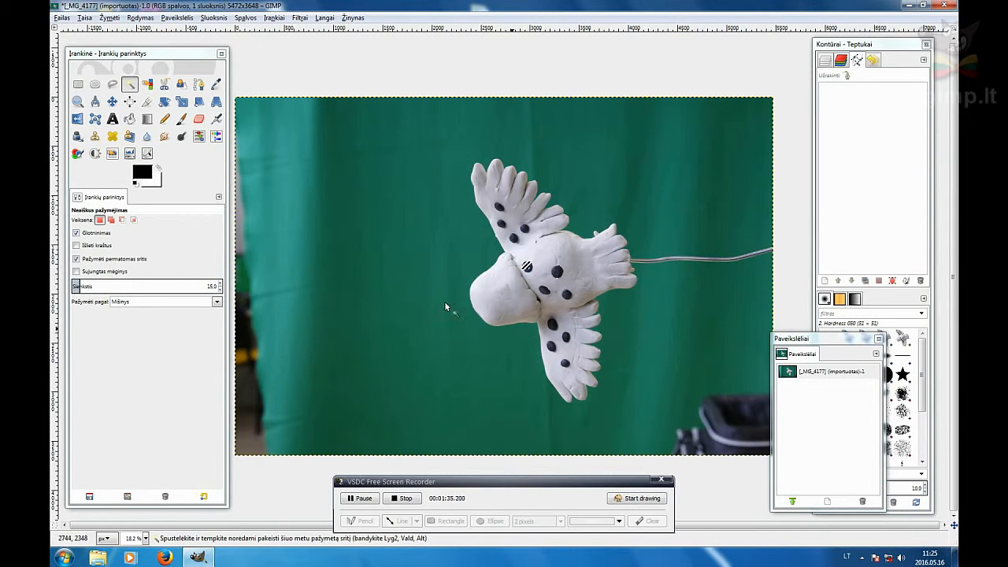
pyautogui.click(147, 84)
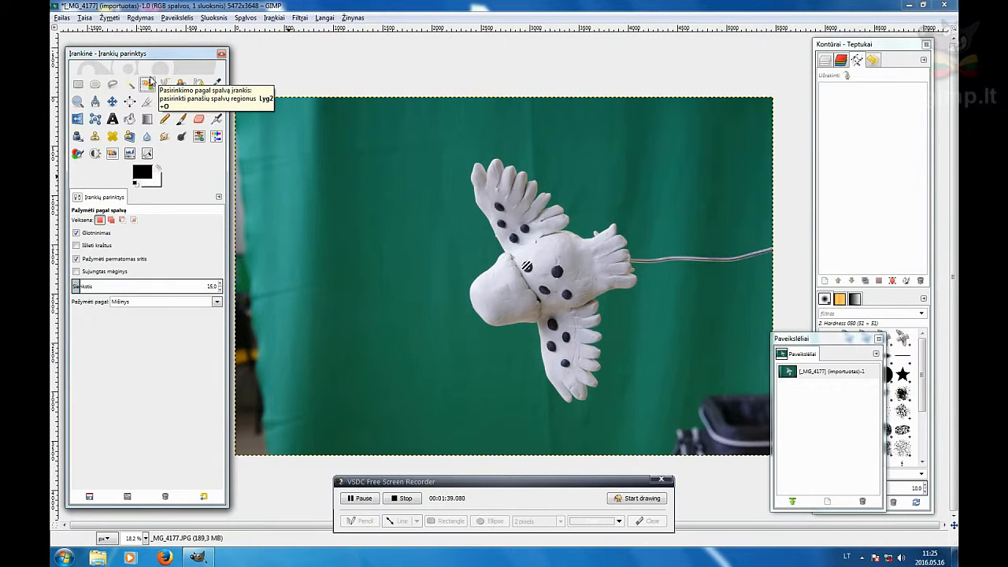
pyautogui.click(557, 274)
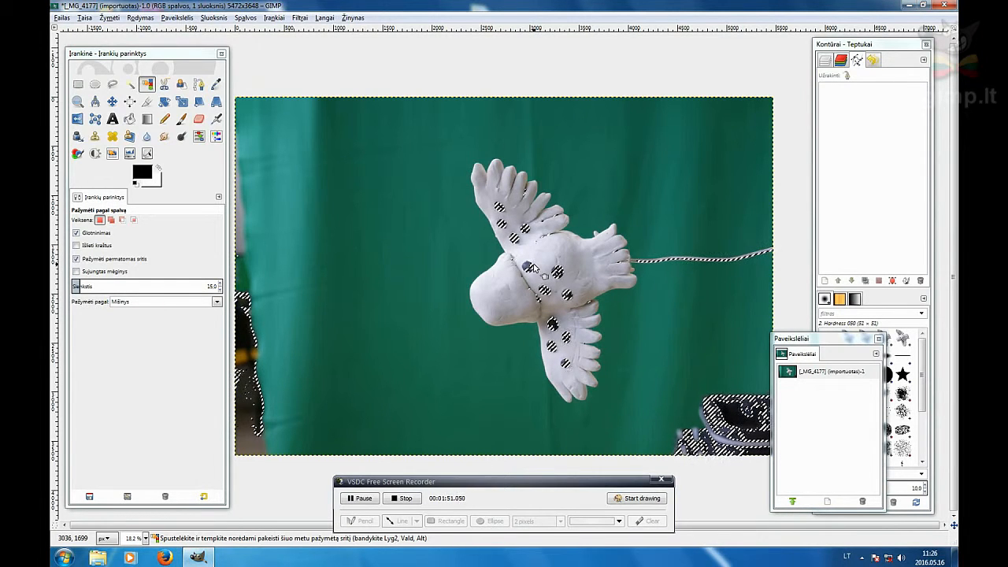
pyautogui.hotkey('ctrl', 'a')
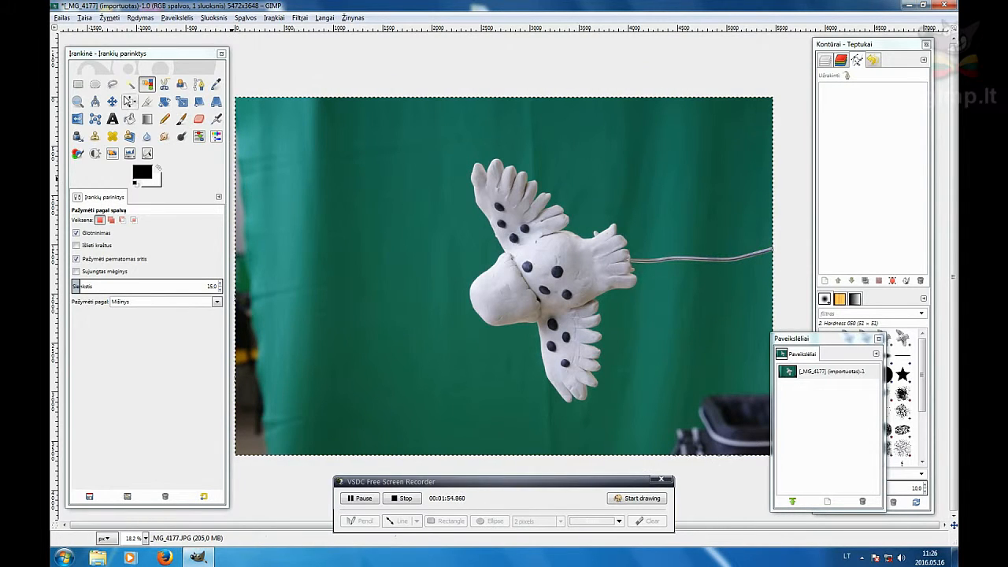
# Step: Fuzzy-select the four dark body spots and two lower-wing spots, using add mode to combine them, and reset to selecting the entire image
pyautogui.click(129, 83)
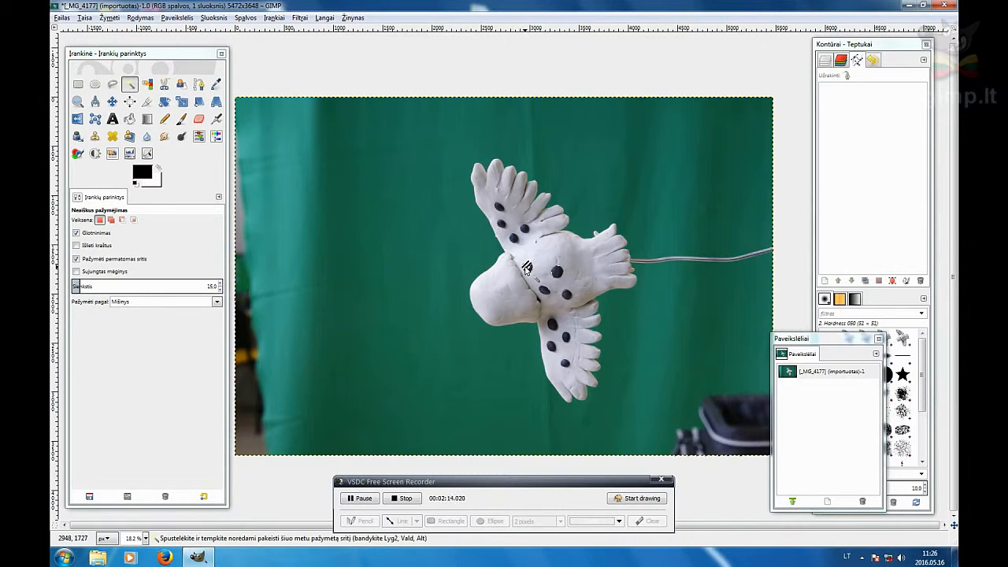
pyautogui.click(111, 220)
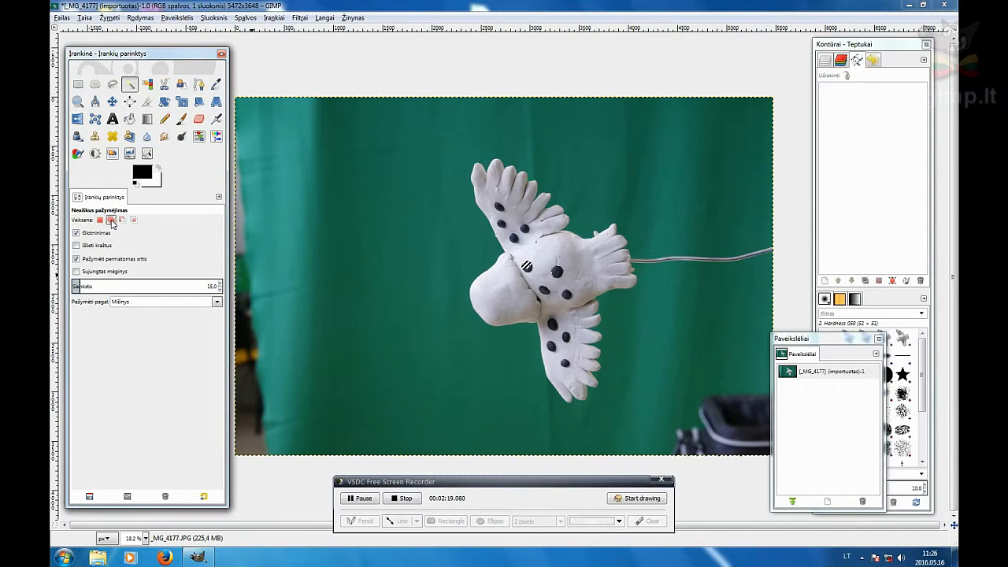
pyautogui.click(556, 273)
pyautogui.click(567, 295)
pyautogui.click(544, 292)
pyautogui.click(553, 324)
pyautogui.click(565, 338)
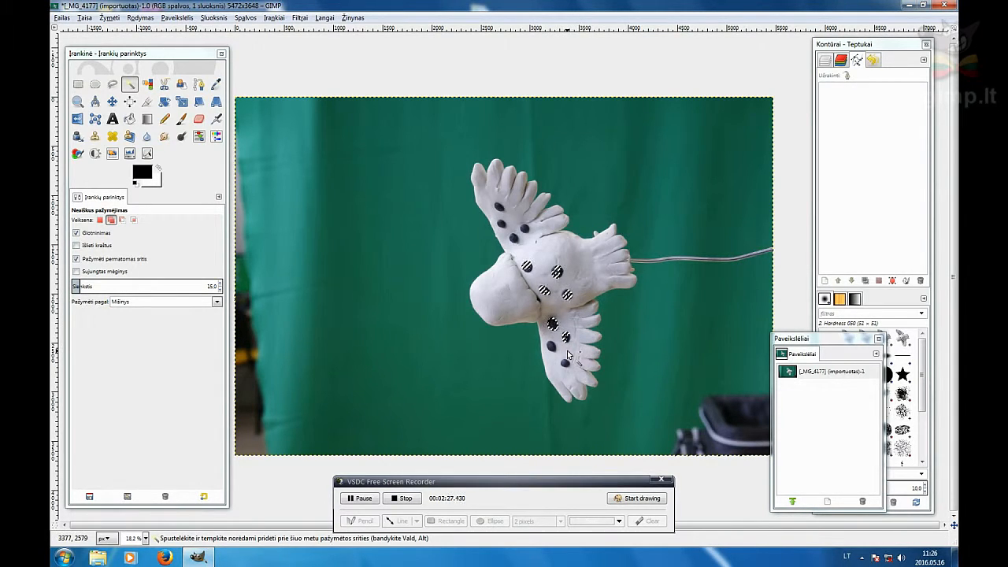
pyautogui.hotkey('ctrl', 'shift', 'a')
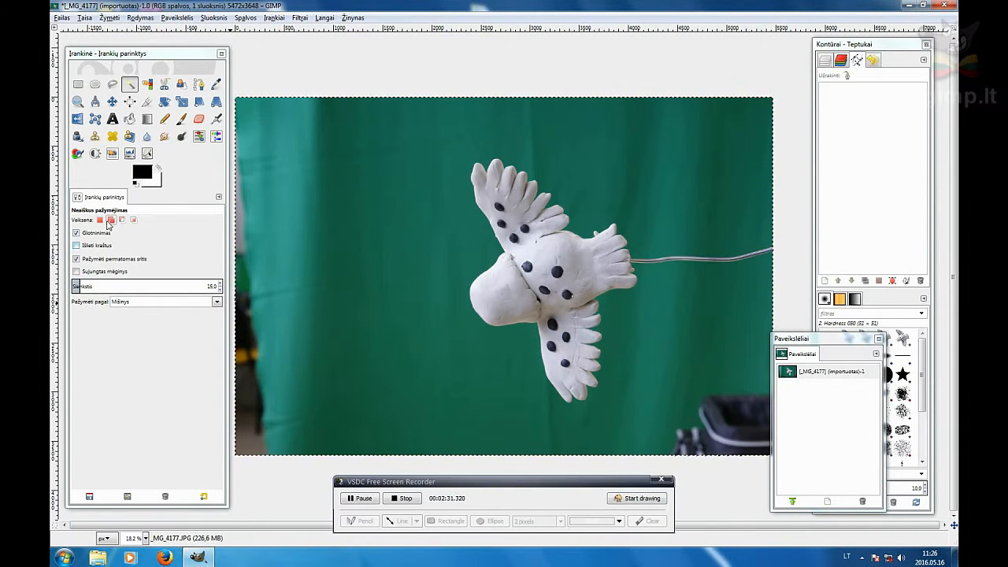
# Step: Try adding an upper-wing spot to the whole-image selection with Fuzzy Select in add mode
pyautogui.click(111, 220)
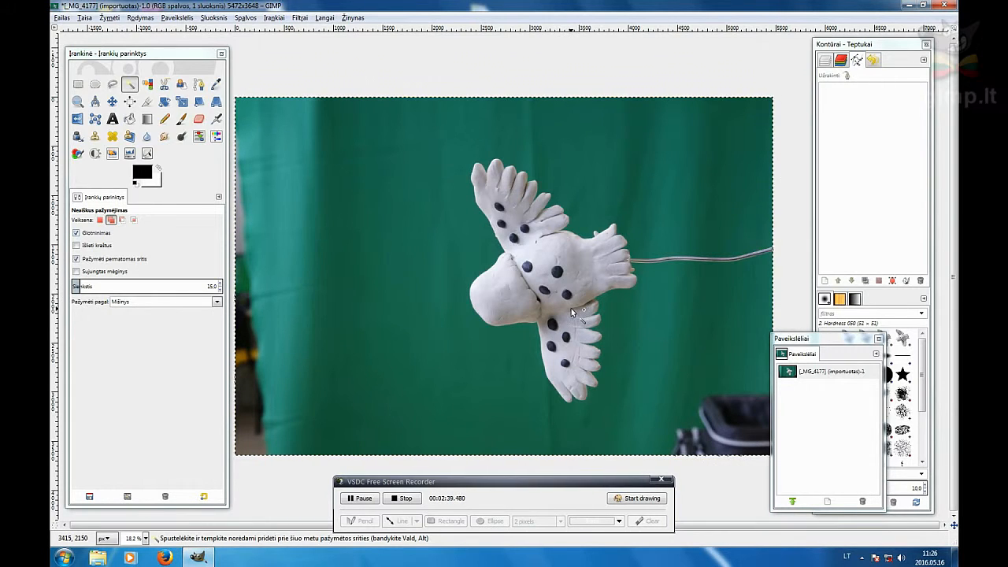
pyautogui.moveTo(526, 251); pyautogui.dragTo(501, 229)
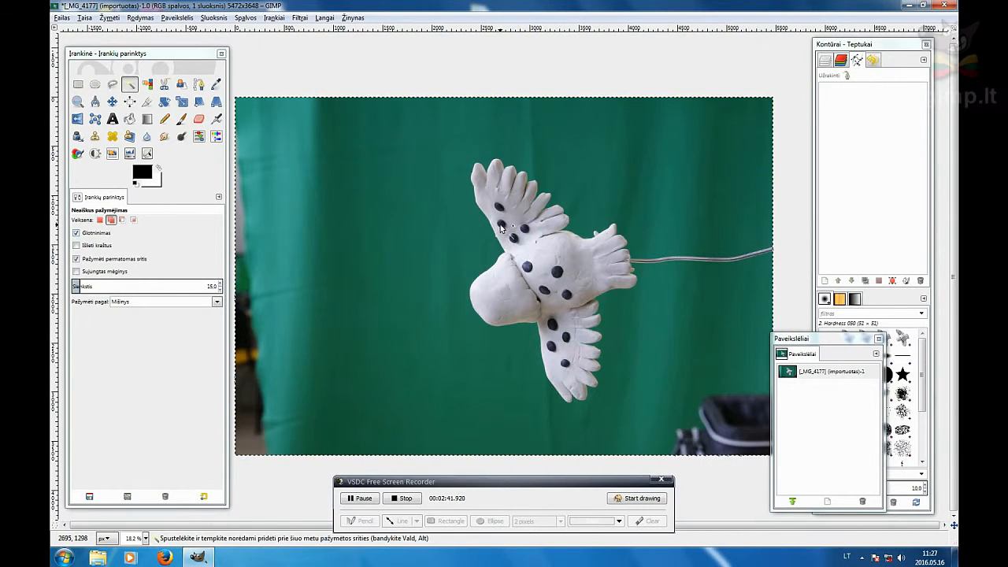
pyautogui.click(112, 222)
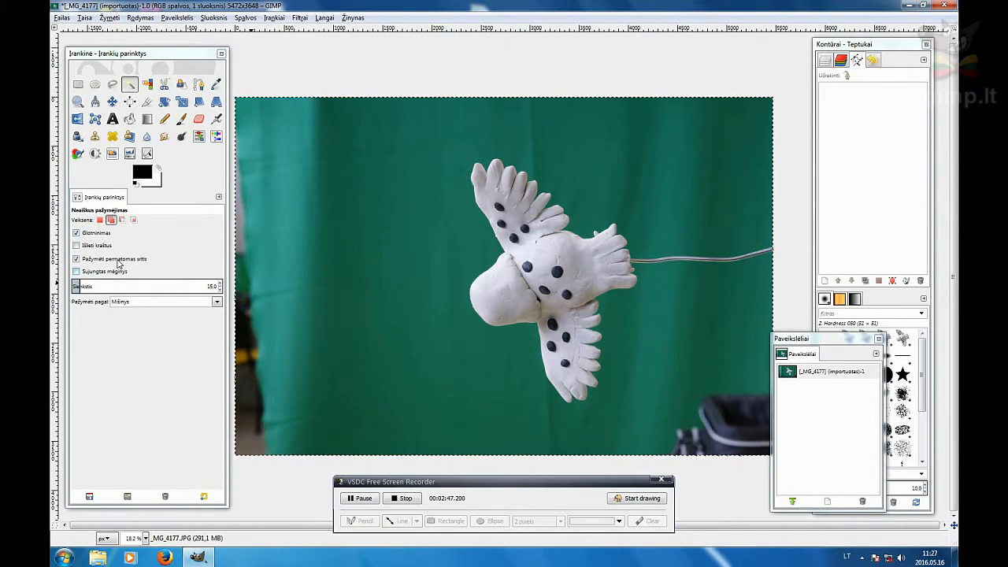
# Step: Replace the selection with the central body spot using Fuzzy Select, and add the neighbouring body and lower-wing spots in add mode
pyautogui.click(100, 220)
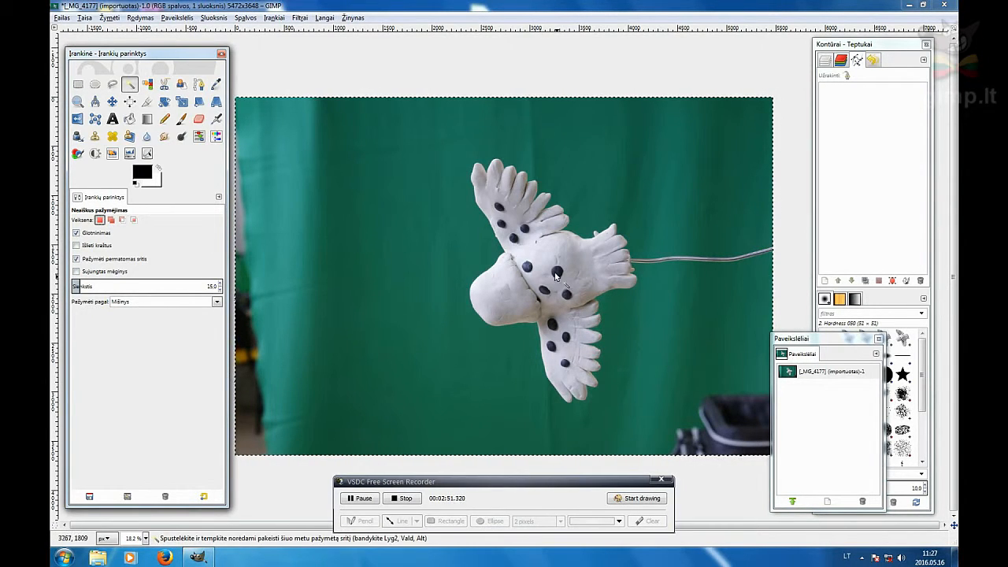
pyautogui.click(111, 219)
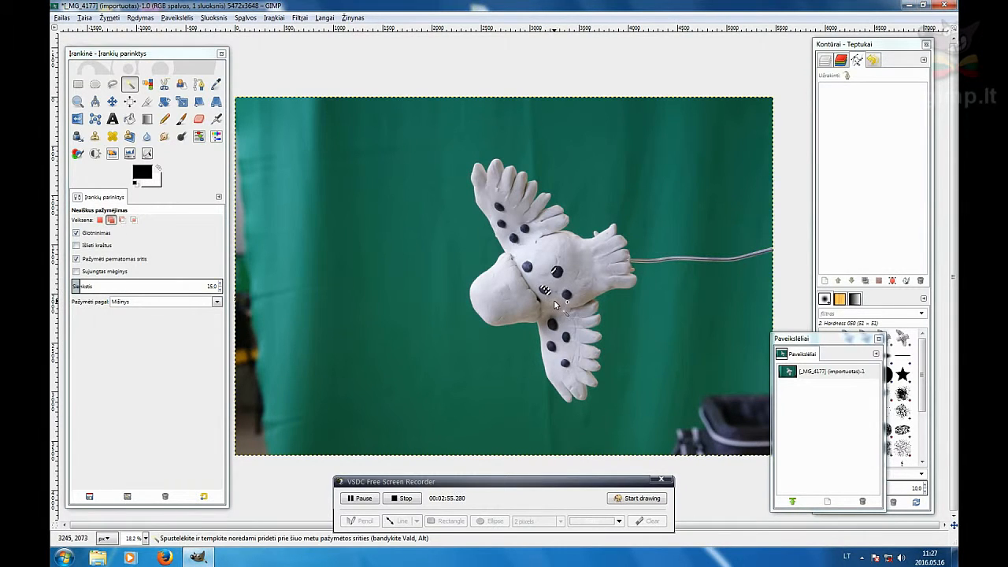
pyautogui.click(565, 299)
pyautogui.click(552, 324)
# Step: Select similar colours on the bird with Select by Color, extend to its white clay in add mode, and reset to selecting everything
pyautogui.click(146, 85)
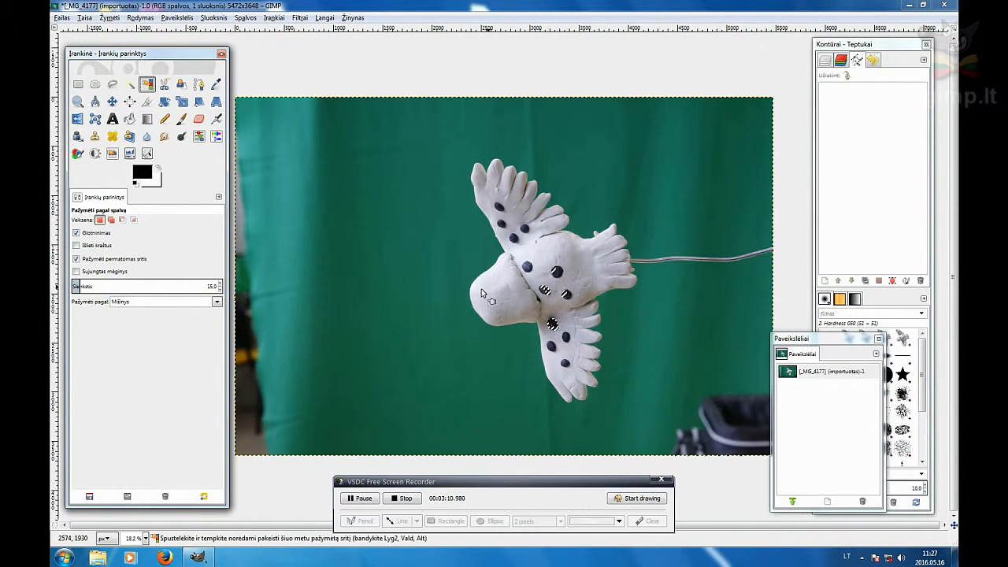
pyautogui.click(556, 323)
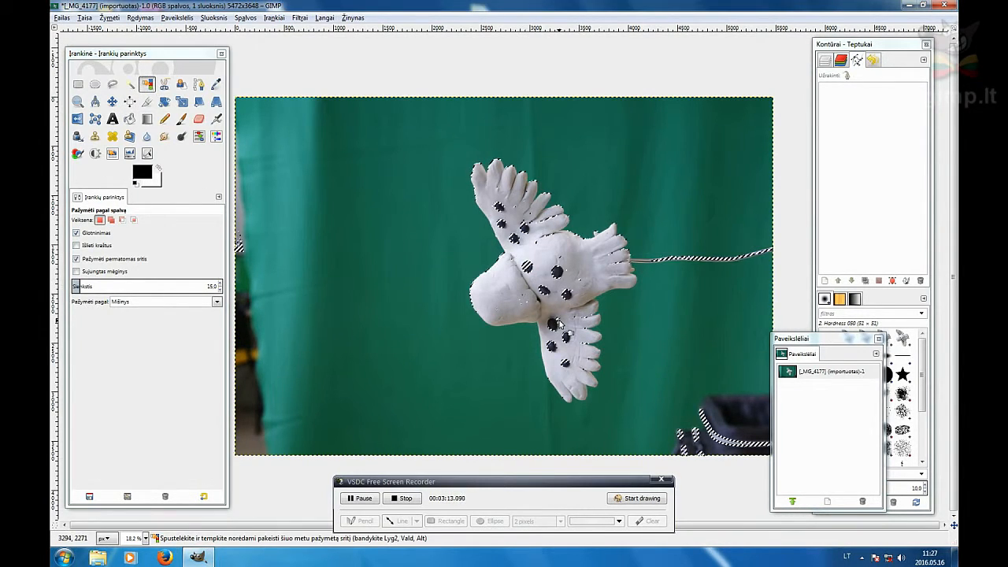
pyautogui.click(112, 221)
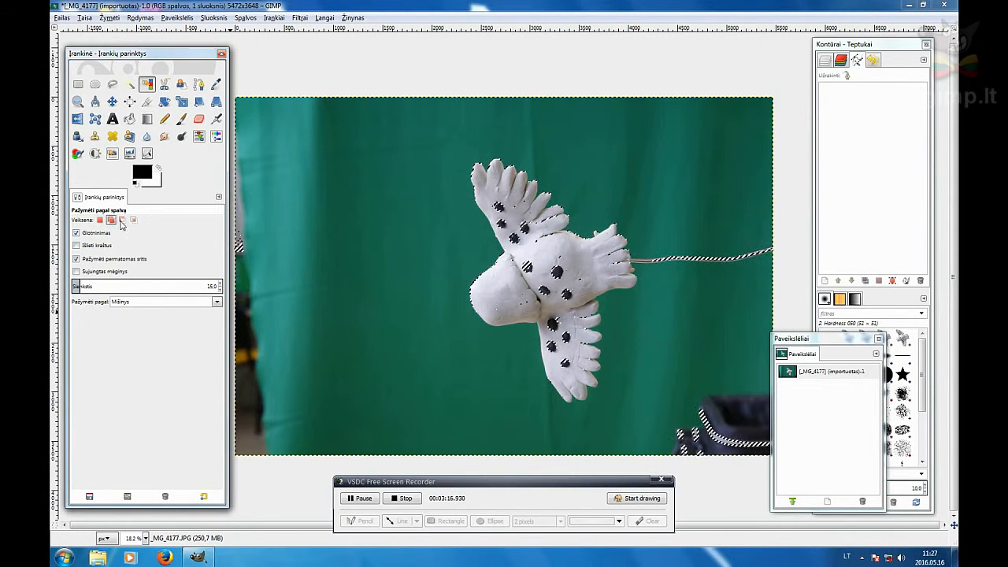
pyautogui.click(571, 255)
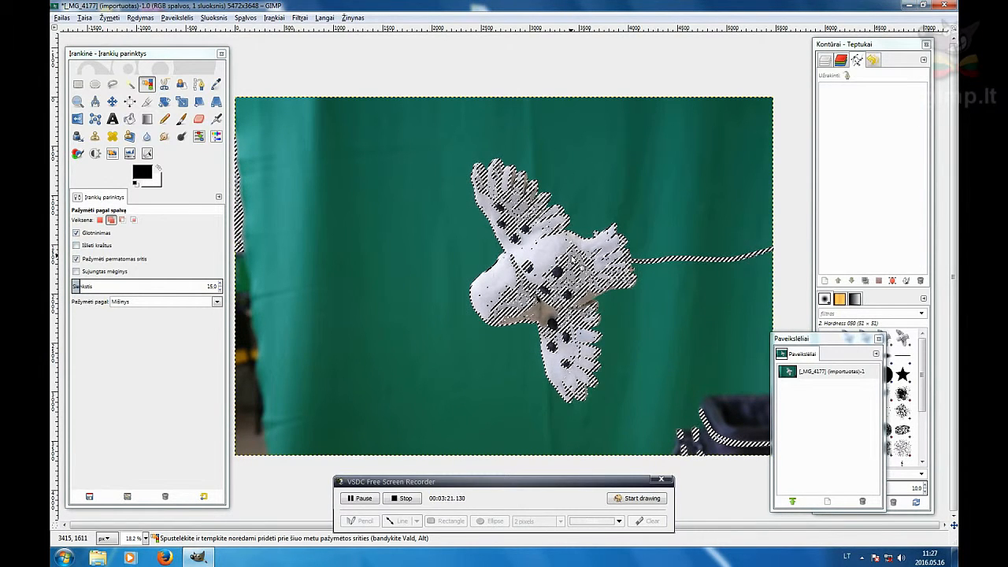
pyautogui.hotkey('ctrl', 'a')
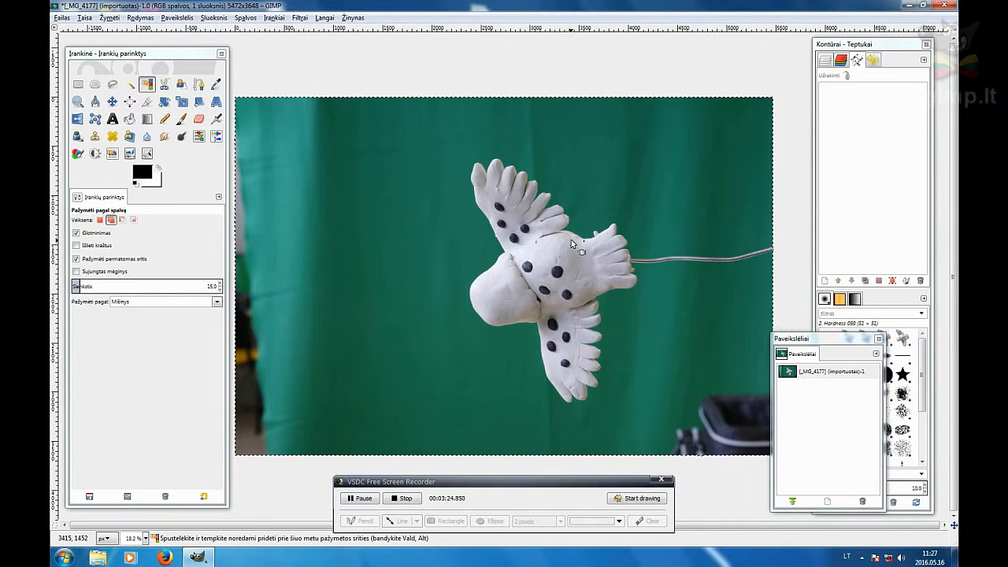
# Step: Enable feathered edges for Select by Color with a radius of 14.3 and set its threshold to 17.9
pyautogui.click(77, 247)
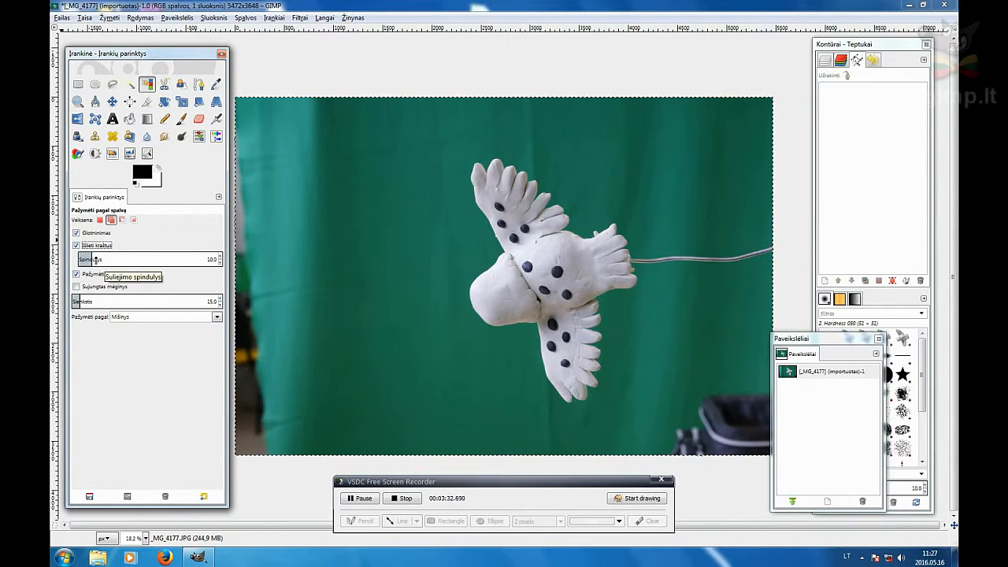
pyautogui.click(93, 260)
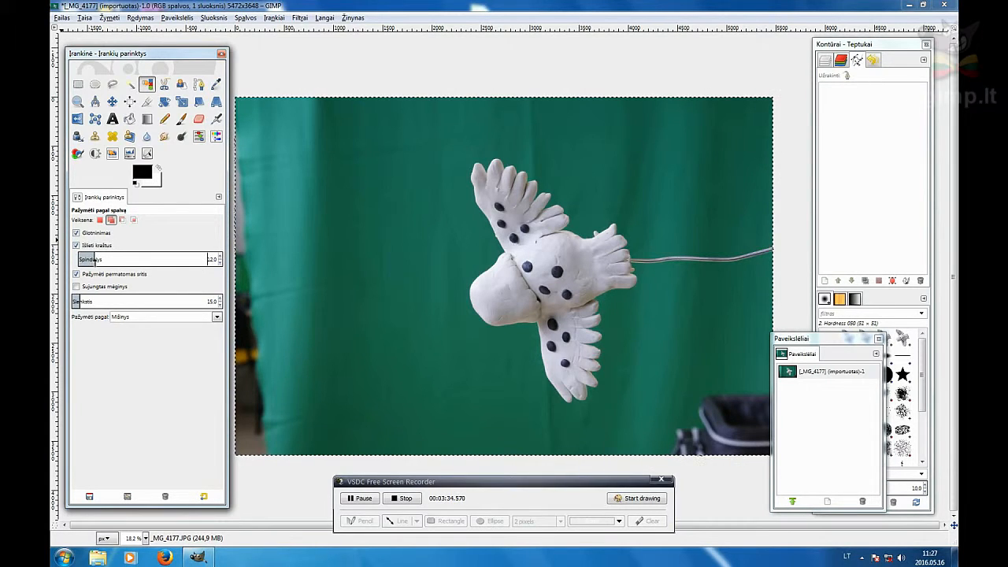
pyautogui.moveTo(101, 260)
pyautogui.mouseDown()
pyautogui.moveTo(130, 260)
pyautogui.moveTo(98, 260)
pyautogui.mouseUp()
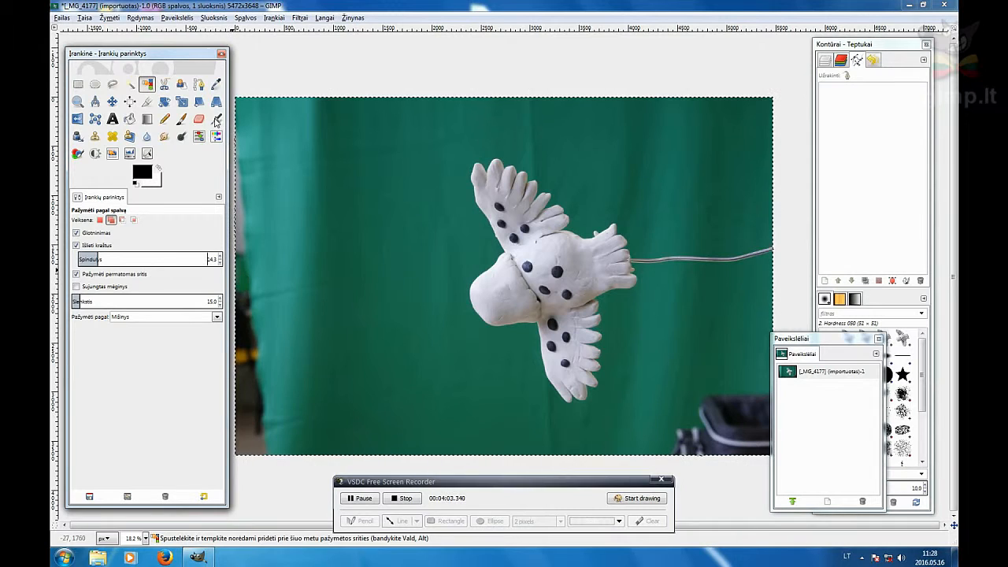
pyautogui.moveTo(87, 301); pyautogui.dragTo(82, 302)
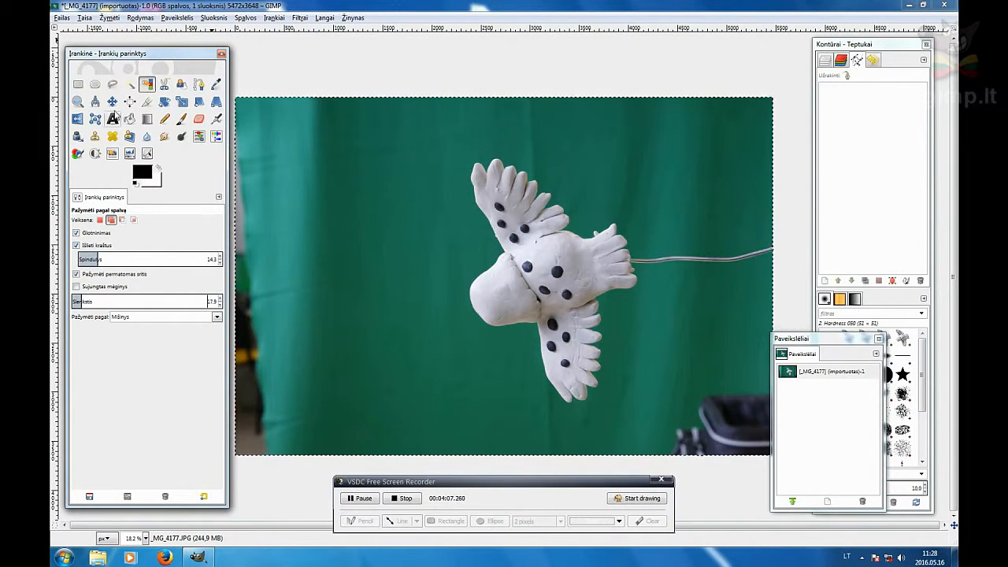
# Step: Replace the selection with only the large central body spot using Fuzzy Select in replace mode
pyautogui.click(130, 83)
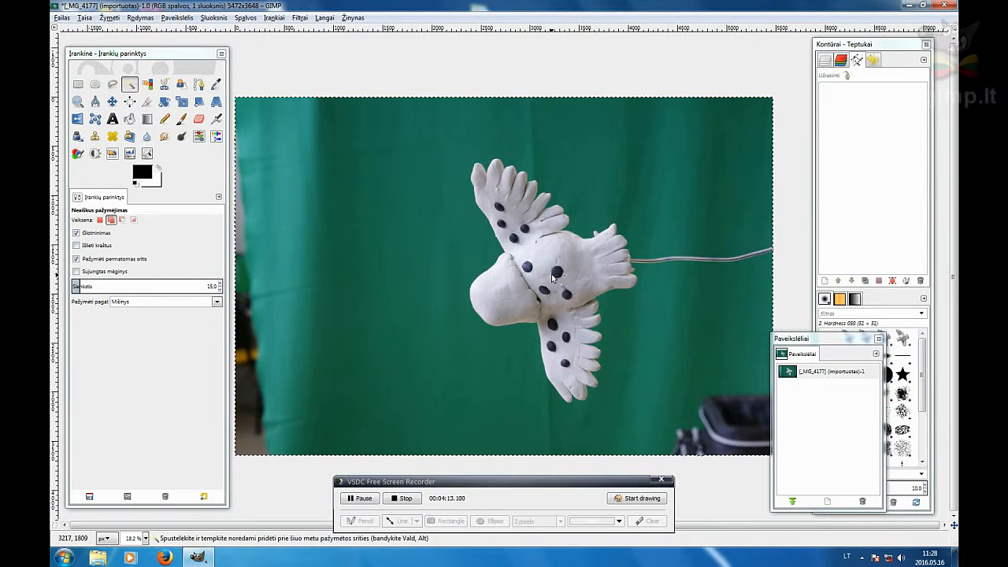
pyautogui.click(100, 220)
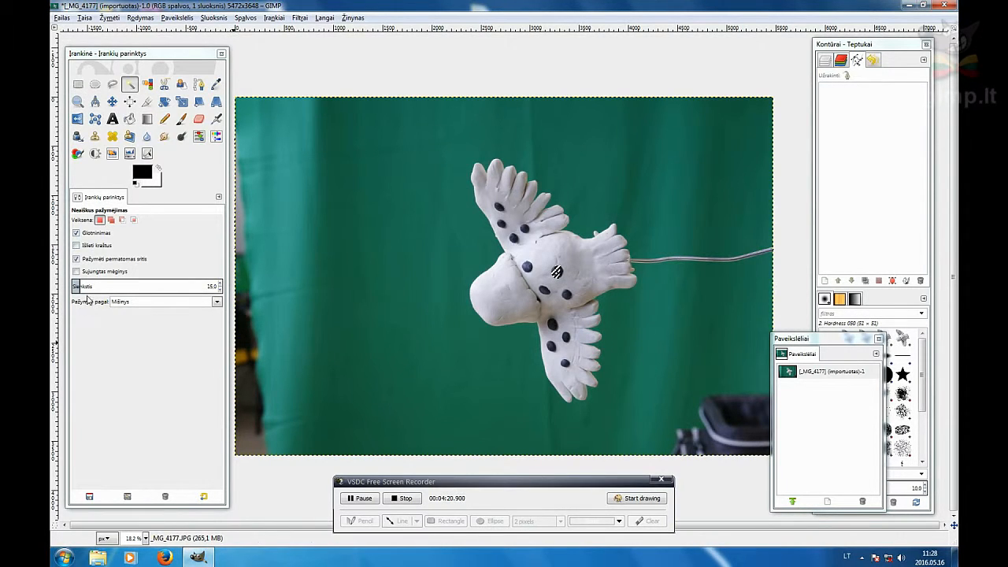
# Step: Open the Threshold adjustment with preview for the selected central spot, with the tool docks hidden and the dialog moved aside
pyautogui.click(77, 101)
pyautogui.click(557, 272)
pyautogui.click(558, 273)
pyautogui.click(557, 274)
pyautogui.click(556, 276)
pyautogui.click(555, 274)
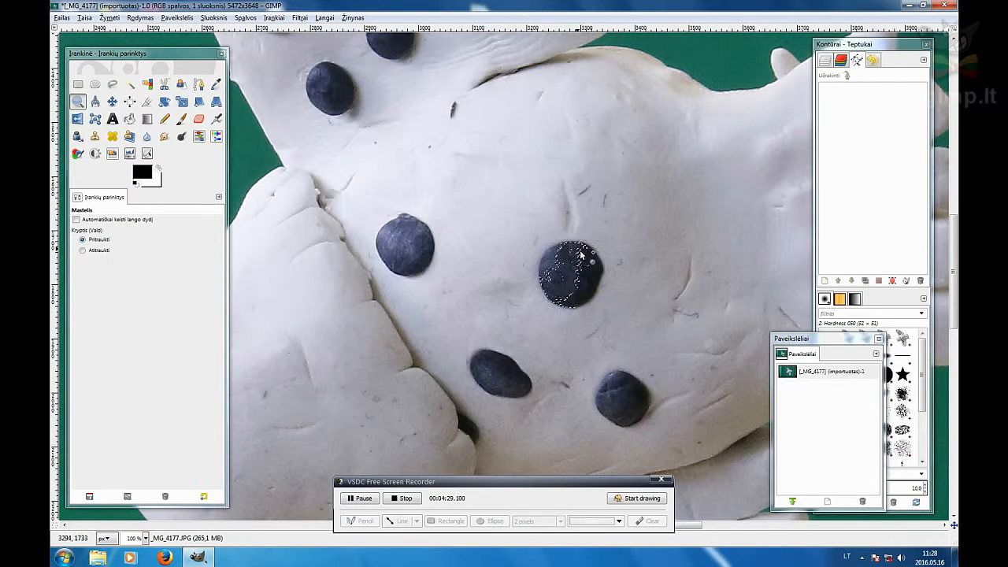
pyautogui.click(245, 17)
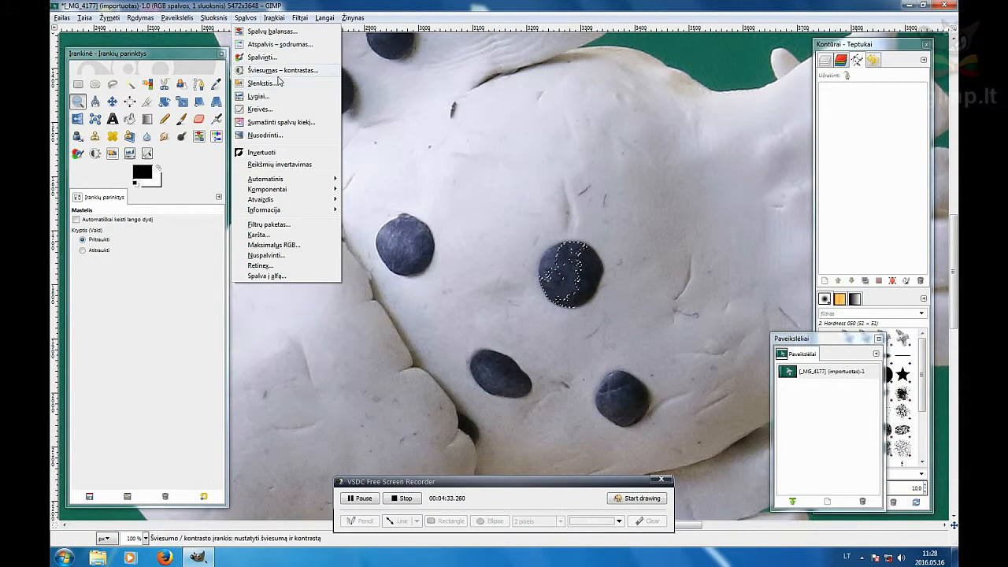
pyautogui.press('Escape')
pyautogui.press('Tab')
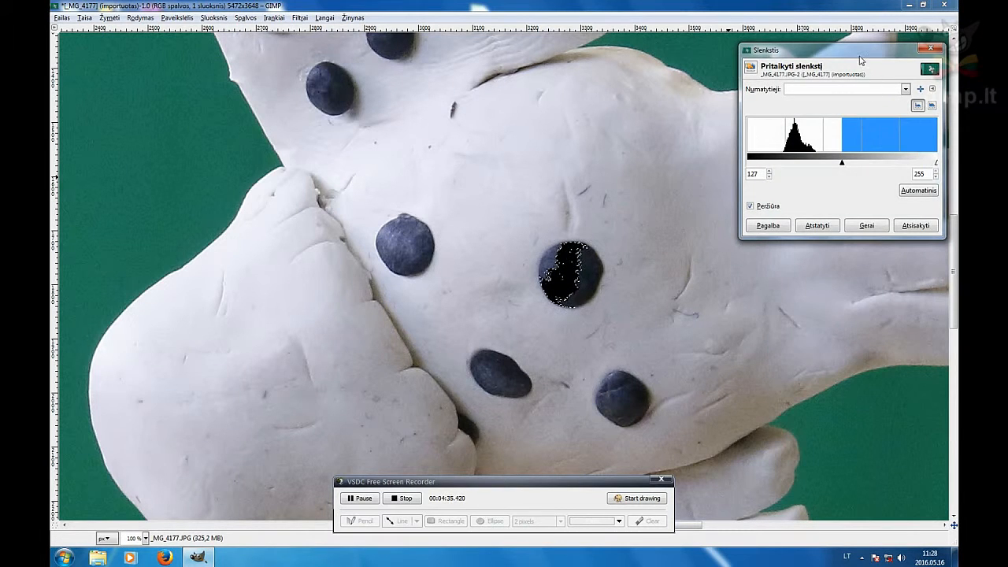
pyautogui.moveTo(859, 55); pyautogui.dragTo(744, 54)
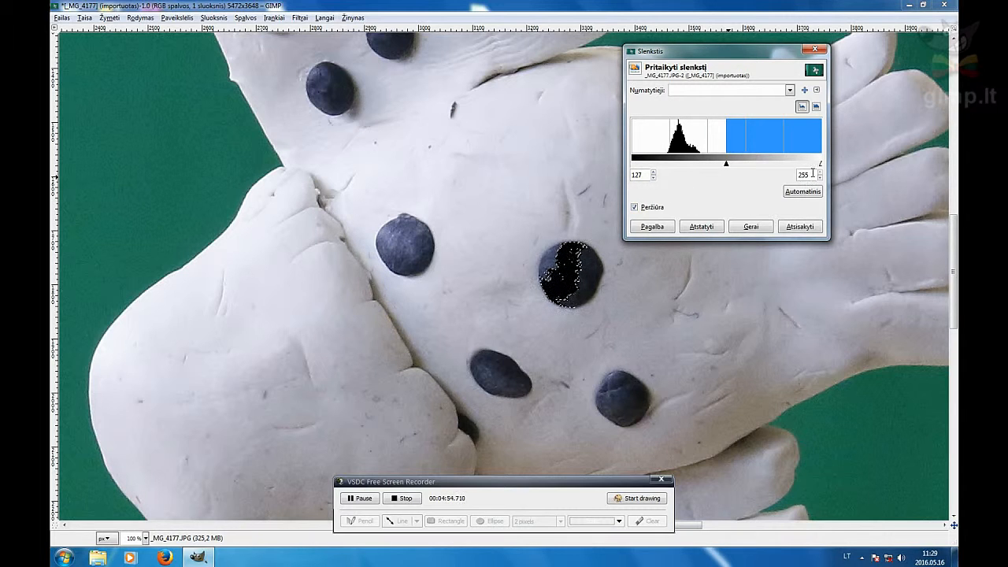
pyautogui.click(626, 500)
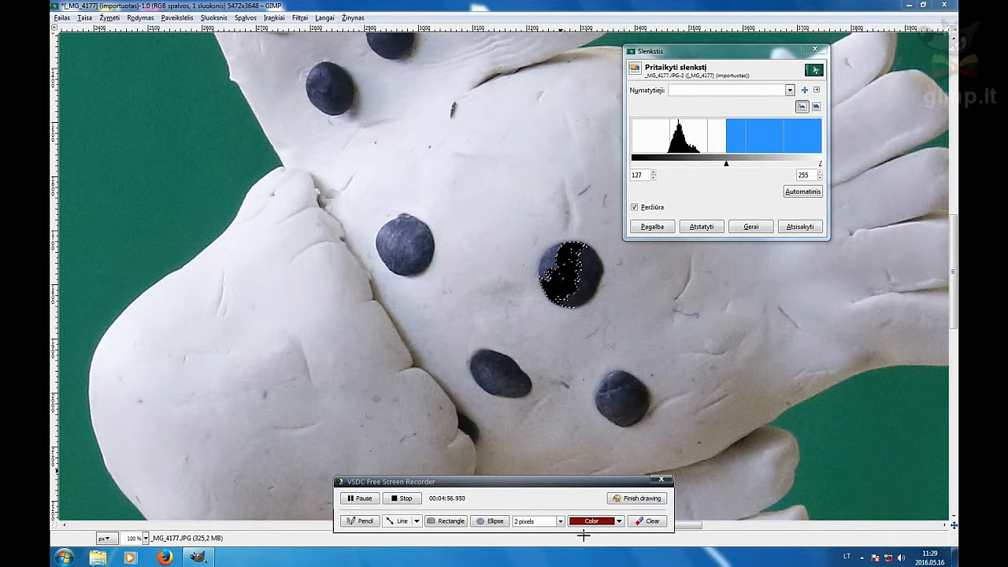
pyautogui.click(596, 525)
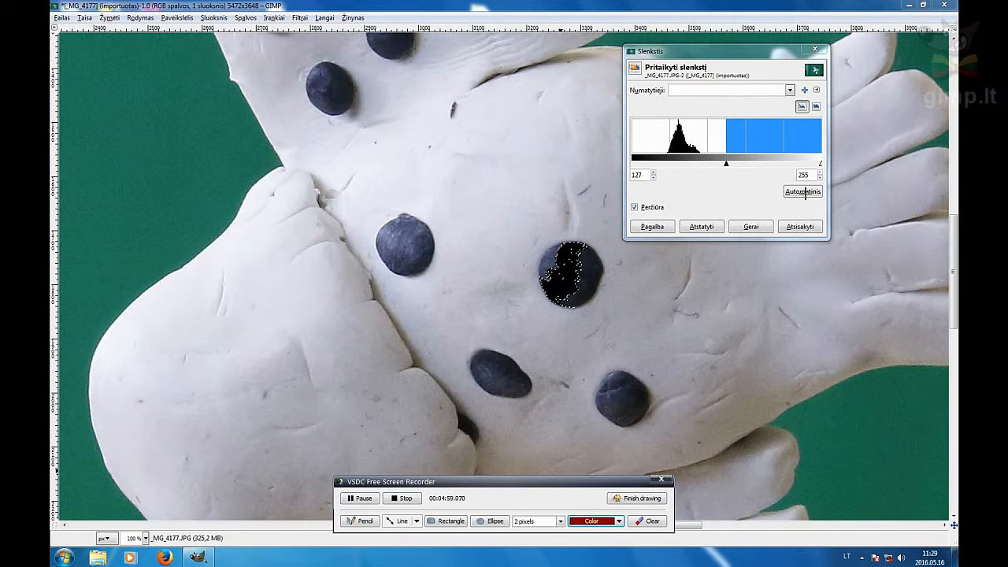
# Step: Circle the Threshold dialog's upper limit, histogram's dark end, range marker and lower limit in dark red, clear the marks, and finish drawing
pyautogui.click(416, 520)
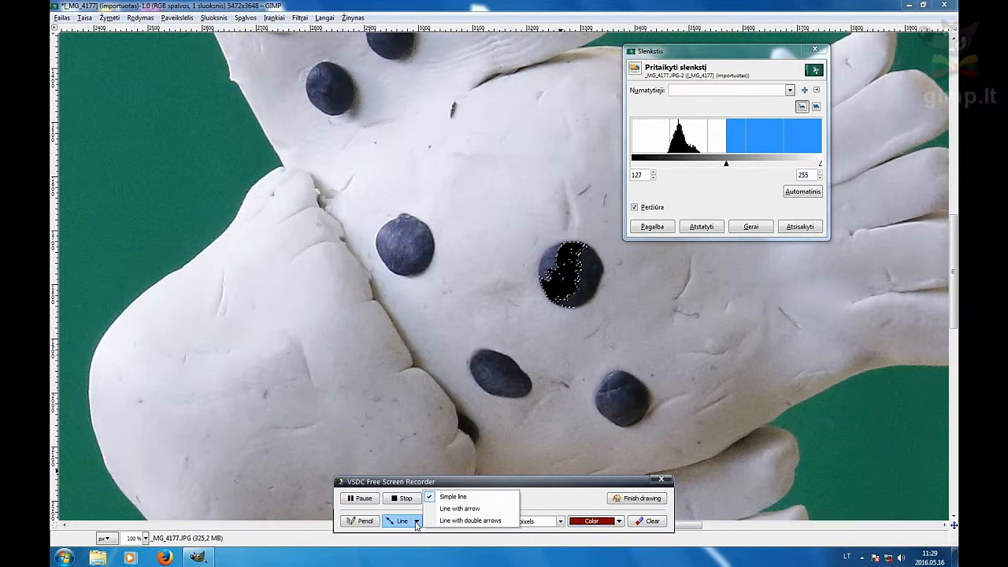
pyautogui.click(453, 498)
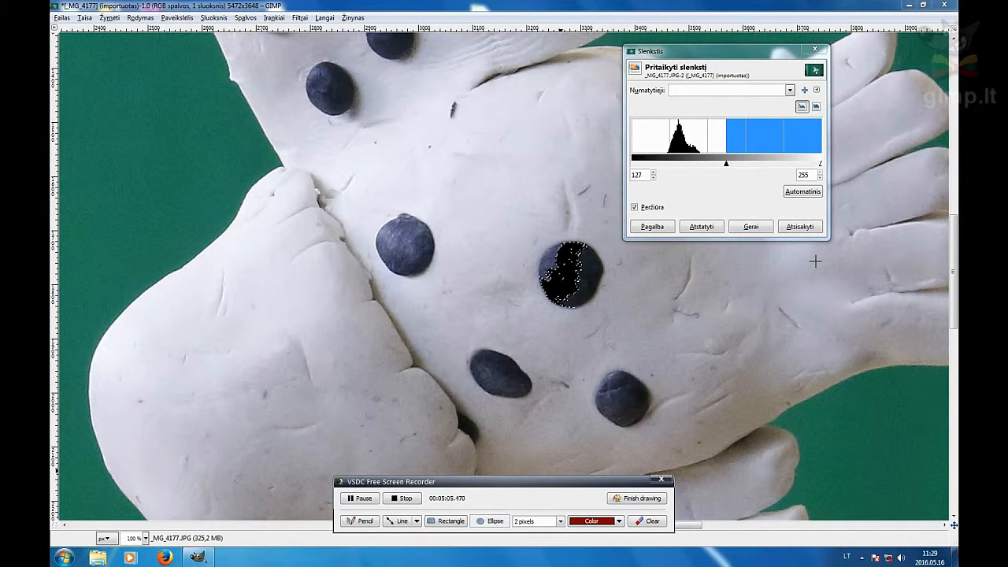
pyautogui.moveTo(778, 163); pyautogui.dragTo(833, 186)
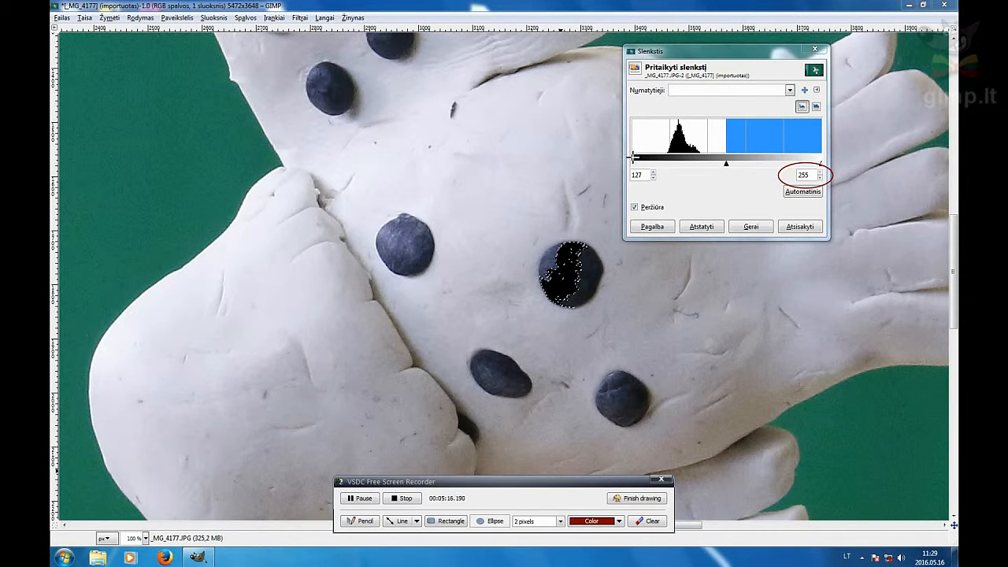
pyautogui.moveTo(630, 131); pyautogui.dragTo(654, 150)
pyautogui.moveTo(720, 155); pyautogui.dragTo(738, 171)
pyautogui.moveTo(637, 186)
pyautogui.mouseDown()
pyautogui.moveTo(636, 164)
pyautogui.moveTo(660, 163)
pyautogui.mouseUp()
pyautogui.click(650, 522)
pyautogui.click(638, 498)
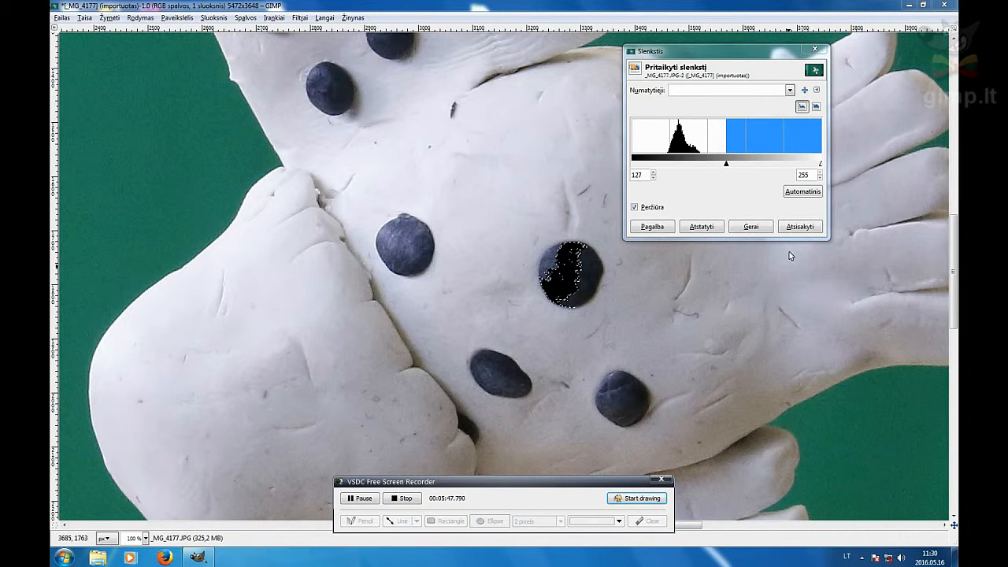
# Step: Cancel the Threshold adjustment and reselect the whole central body spot using Fuzzy Select with a threshold of 59.5
pyautogui.click(797, 227)
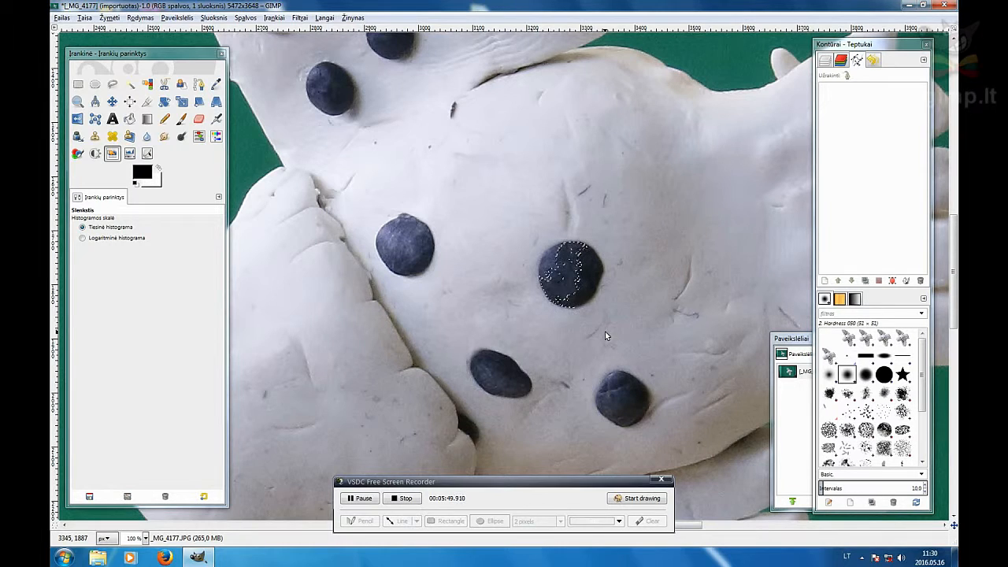
pyautogui.click(129, 83)
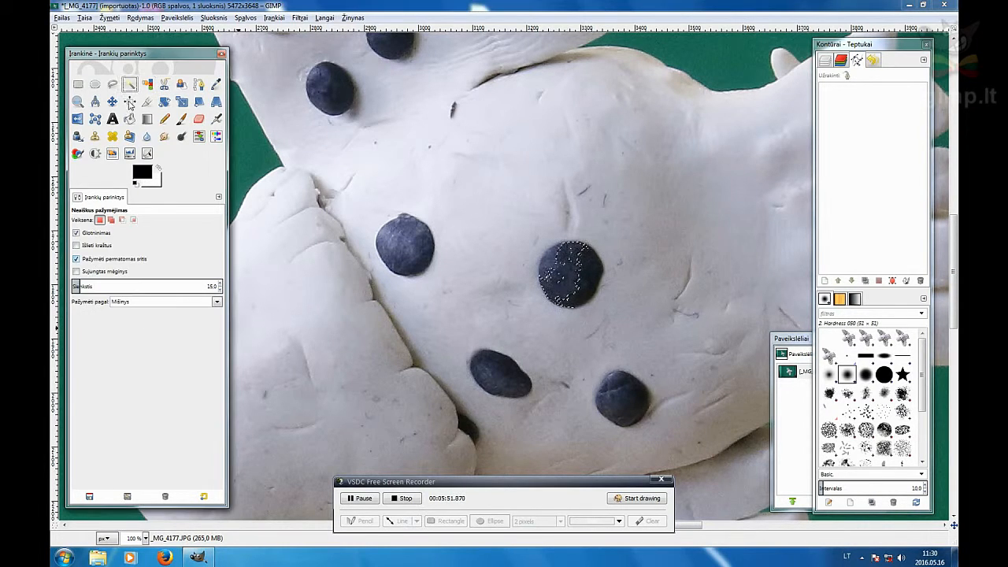
pyautogui.moveTo(80, 287); pyautogui.dragTo(105, 287)
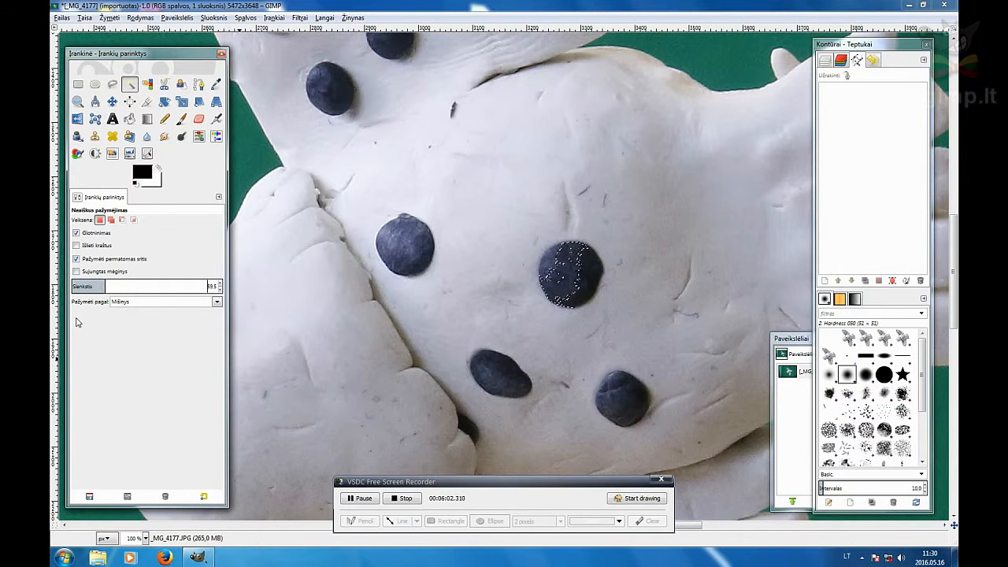
pyautogui.click(572, 287)
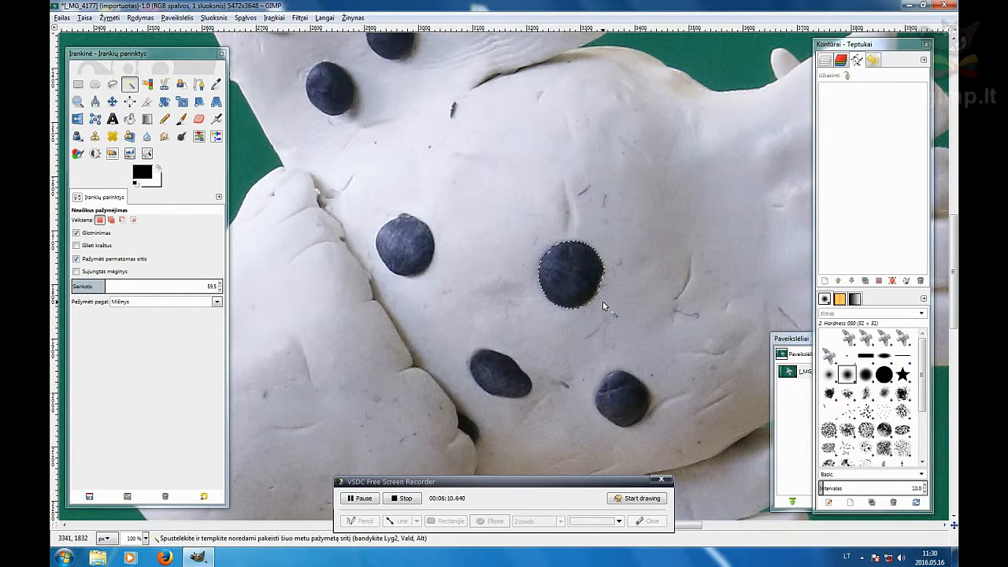
# Step: Add the neighbouring spots' colours to the selection using Select by Color in add mode, raising the threshold to 88.8 for the oval spot
pyautogui.click(146, 83)
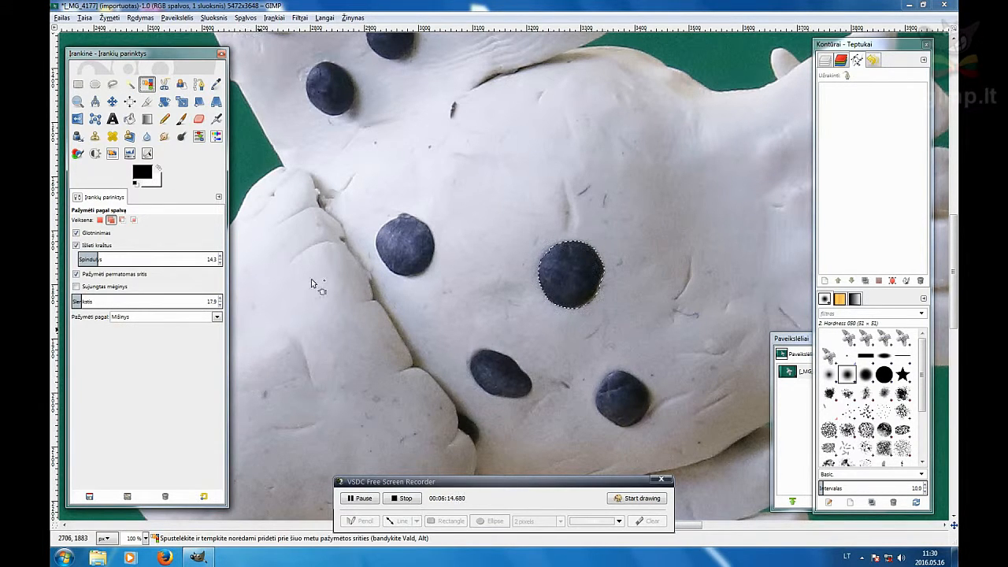
pyautogui.click(404, 245)
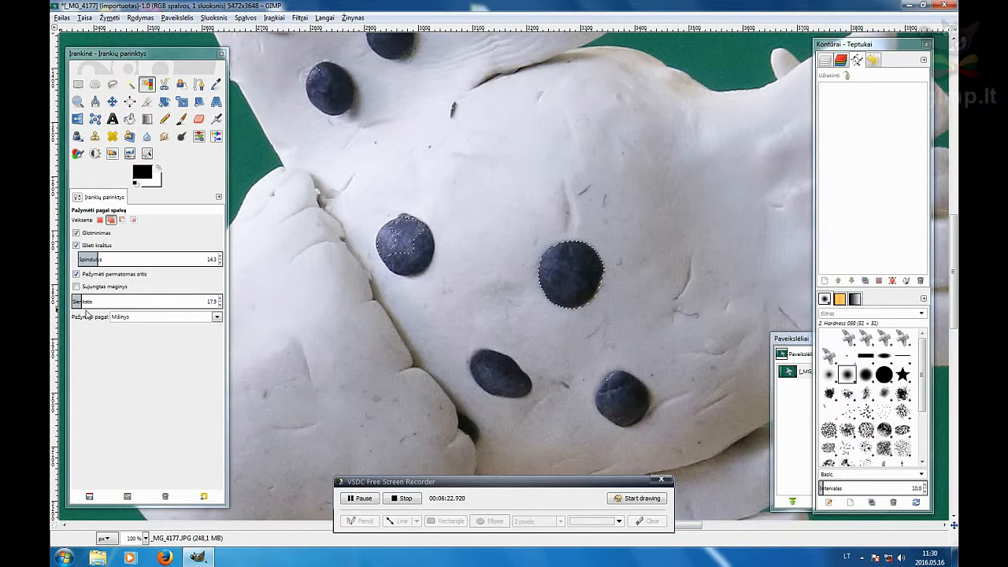
pyautogui.moveTo(84, 301); pyautogui.dragTo(123, 302)
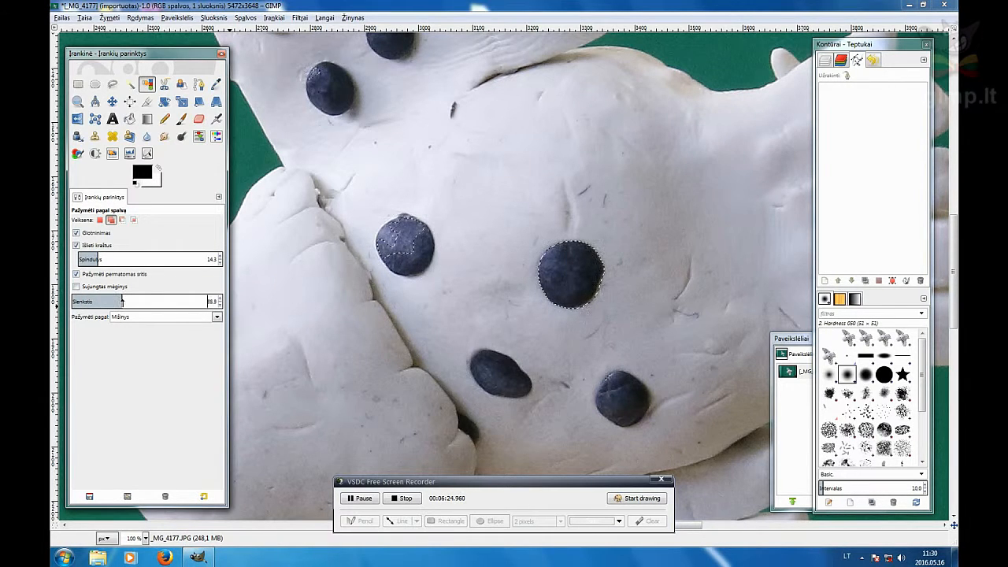
pyautogui.click(495, 382)
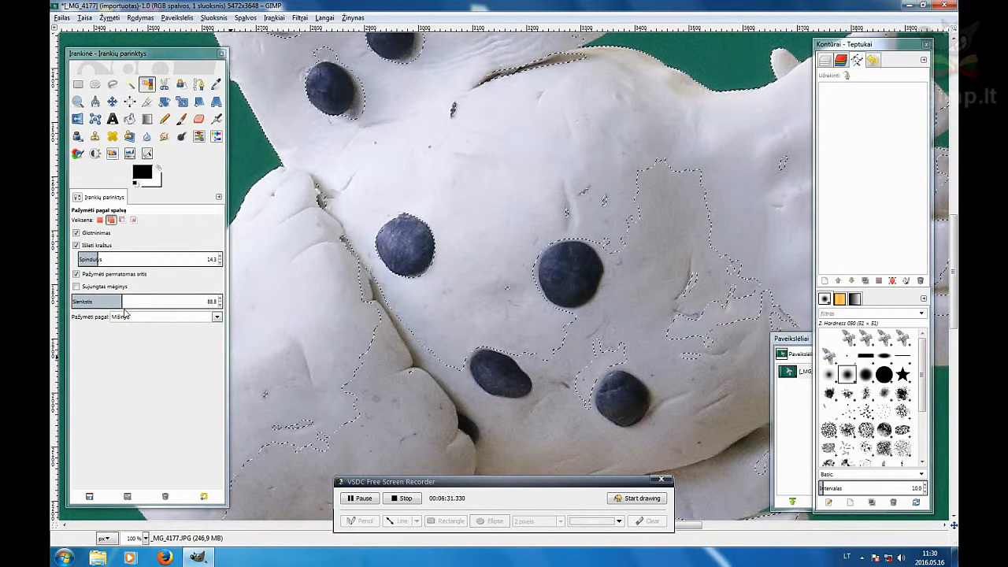
# Step: Replace the selection with colours similar to the oval spot using Select by Color in replace mode at threshold 45.3
pyautogui.click(96, 301)
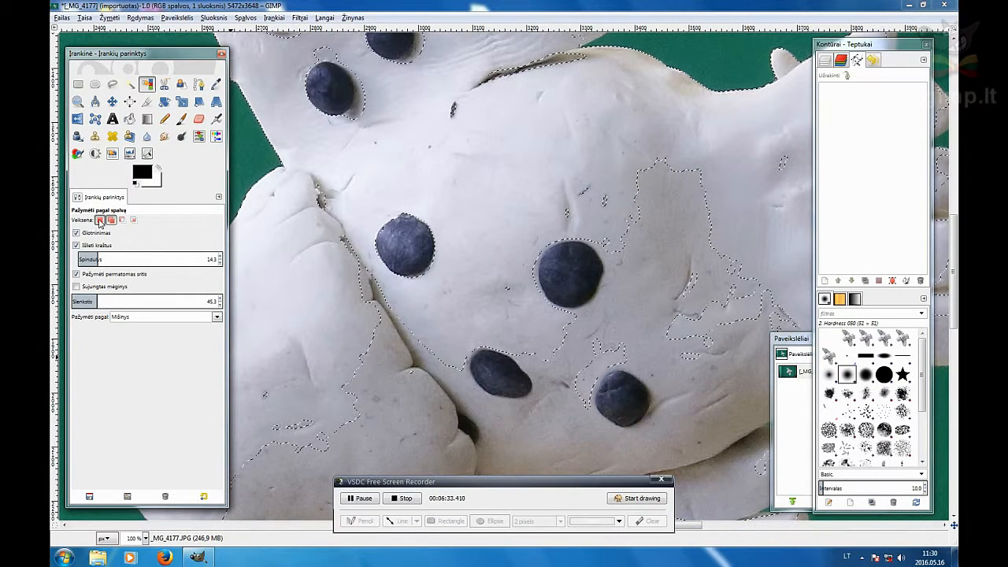
pyautogui.click(497, 377)
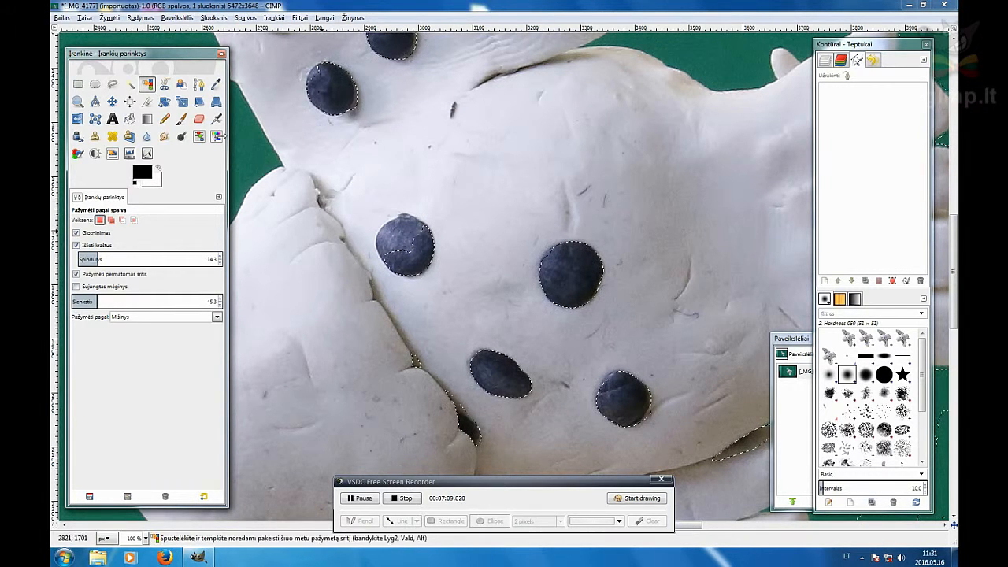
pyautogui.click(130, 85)
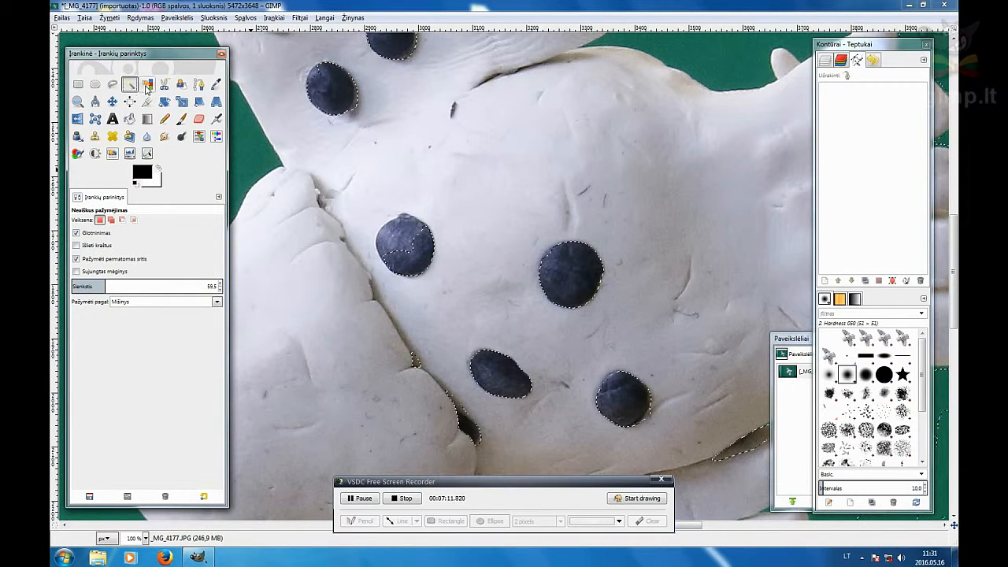
pyautogui.click(146, 86)
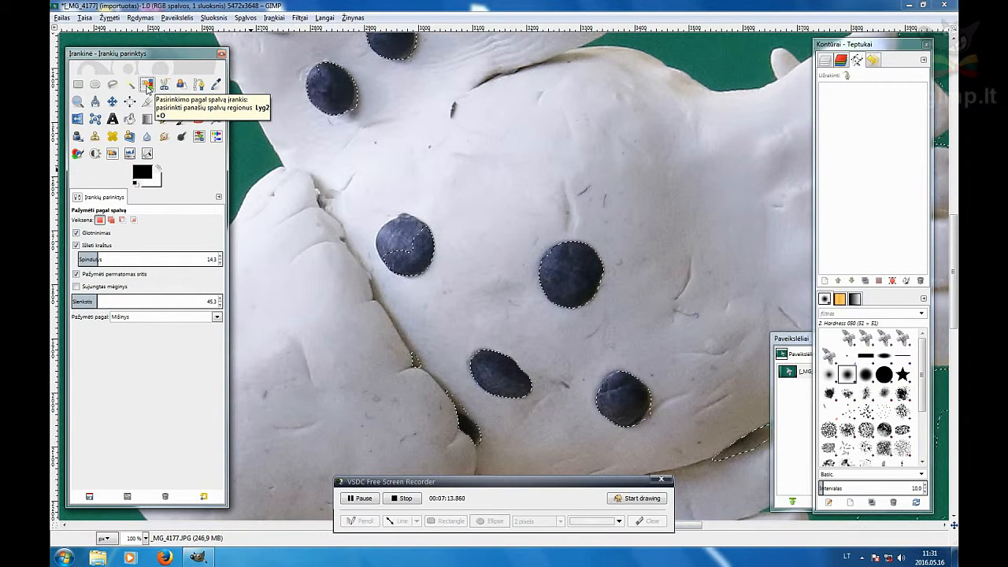